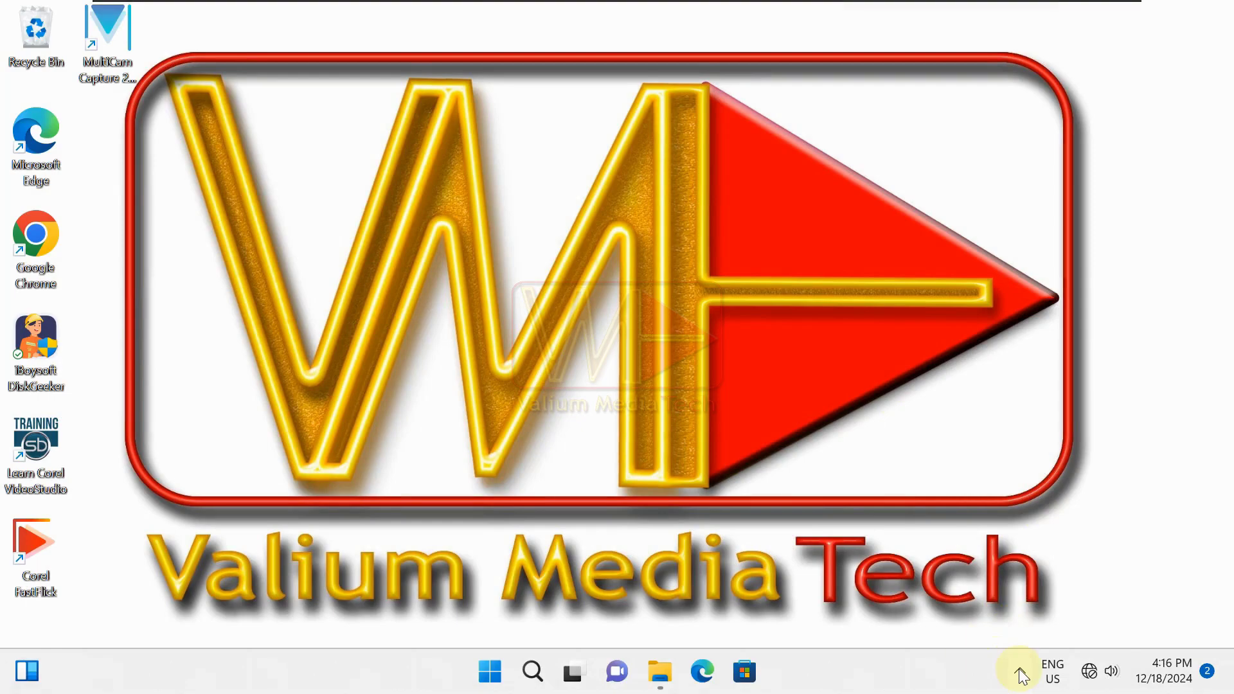
# Step: Start a Microsoft Defender Antivirus (offline scan) from Scan options and accept the restart warning
pyautogui.click(1021, 674)
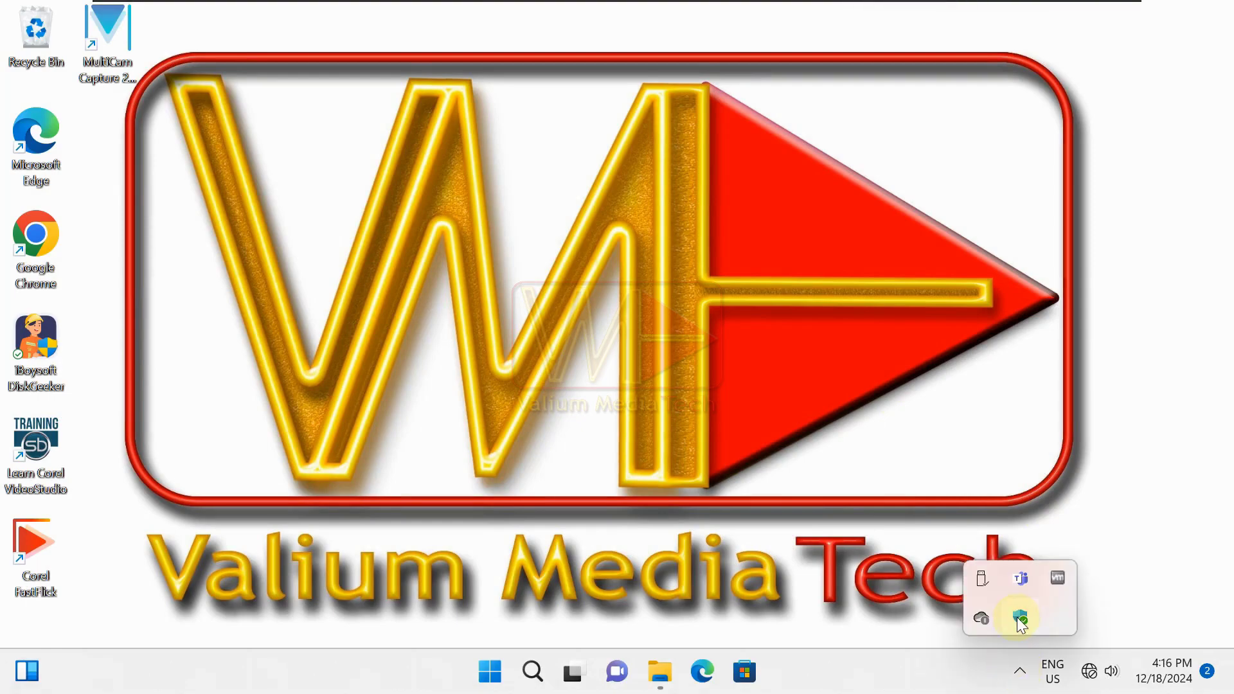
pyautogui.click(1021, 618)
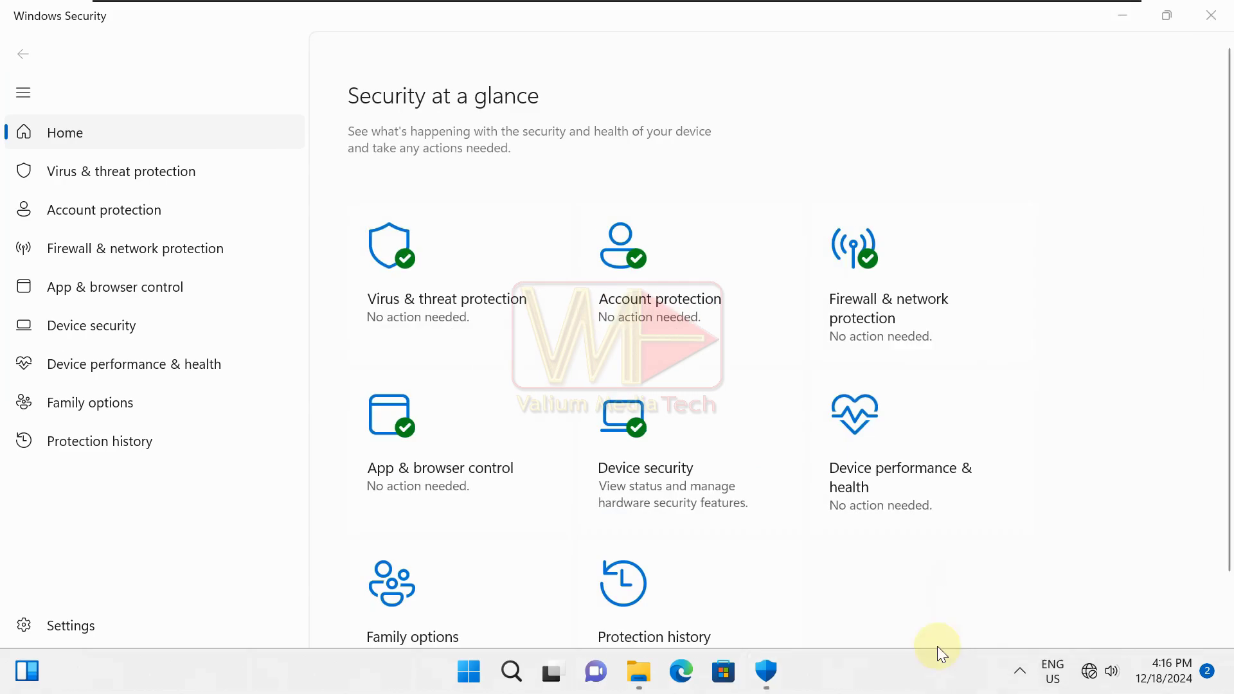
pyautogui.click(564, 354)
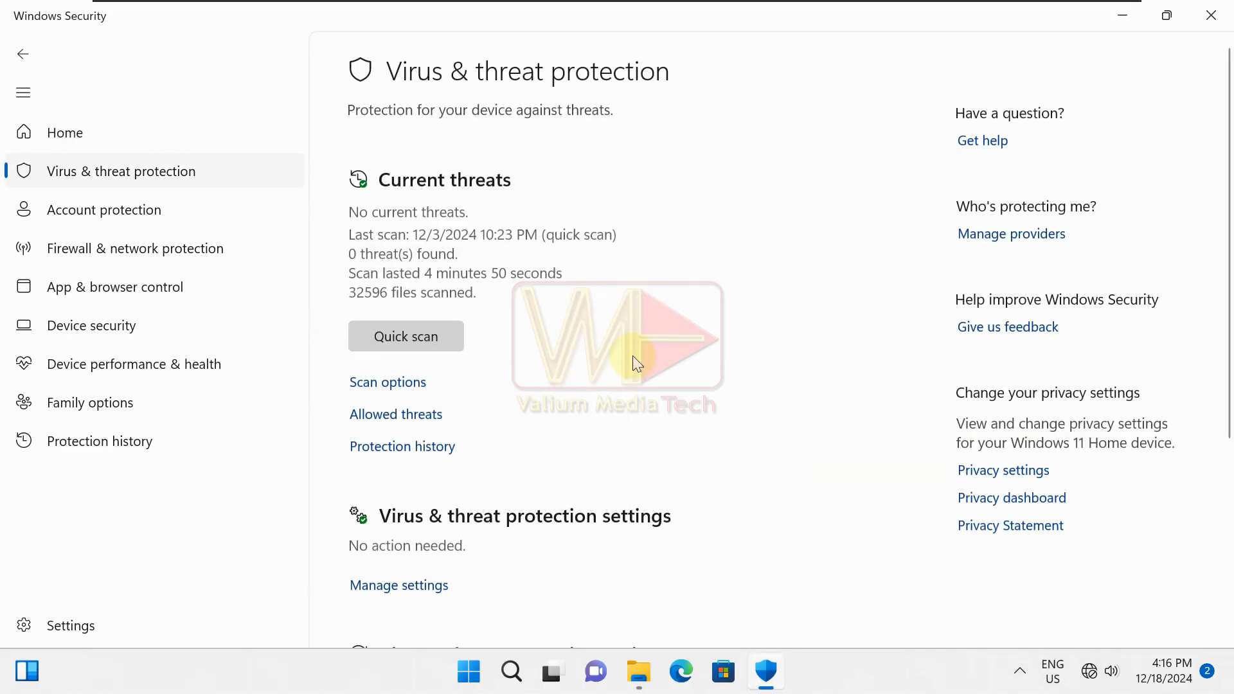
pyautogui.click(424, 384)
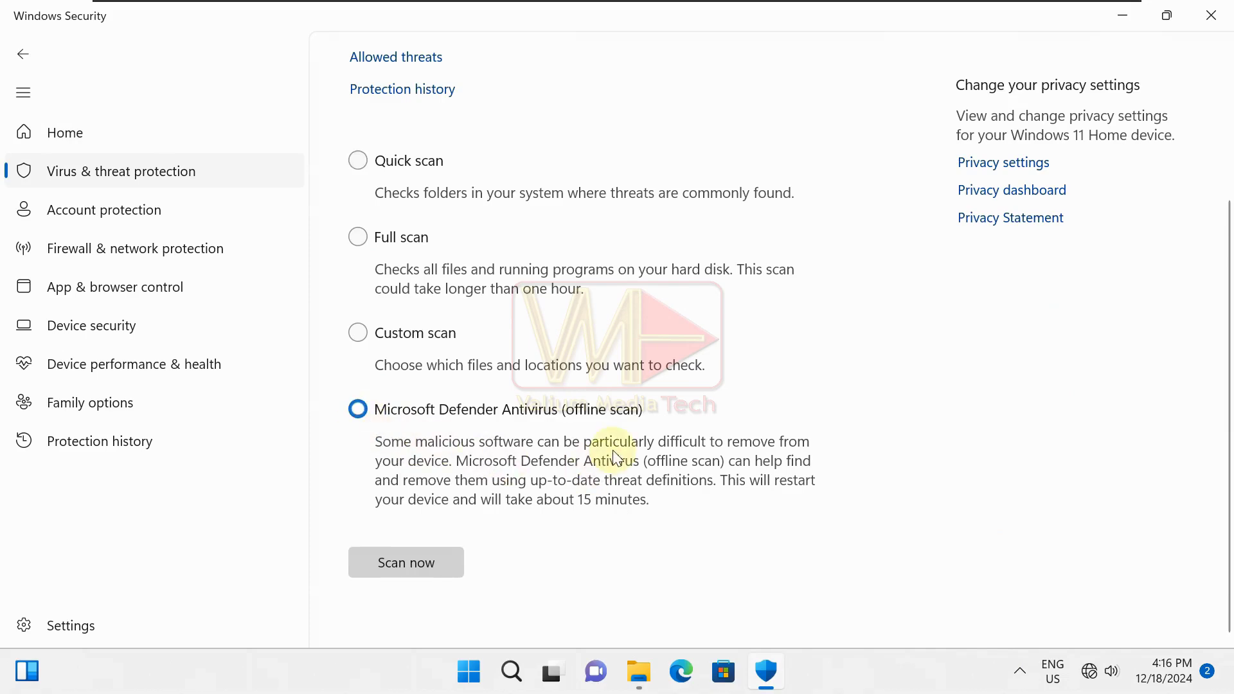
pyautogui.click(418, 562)
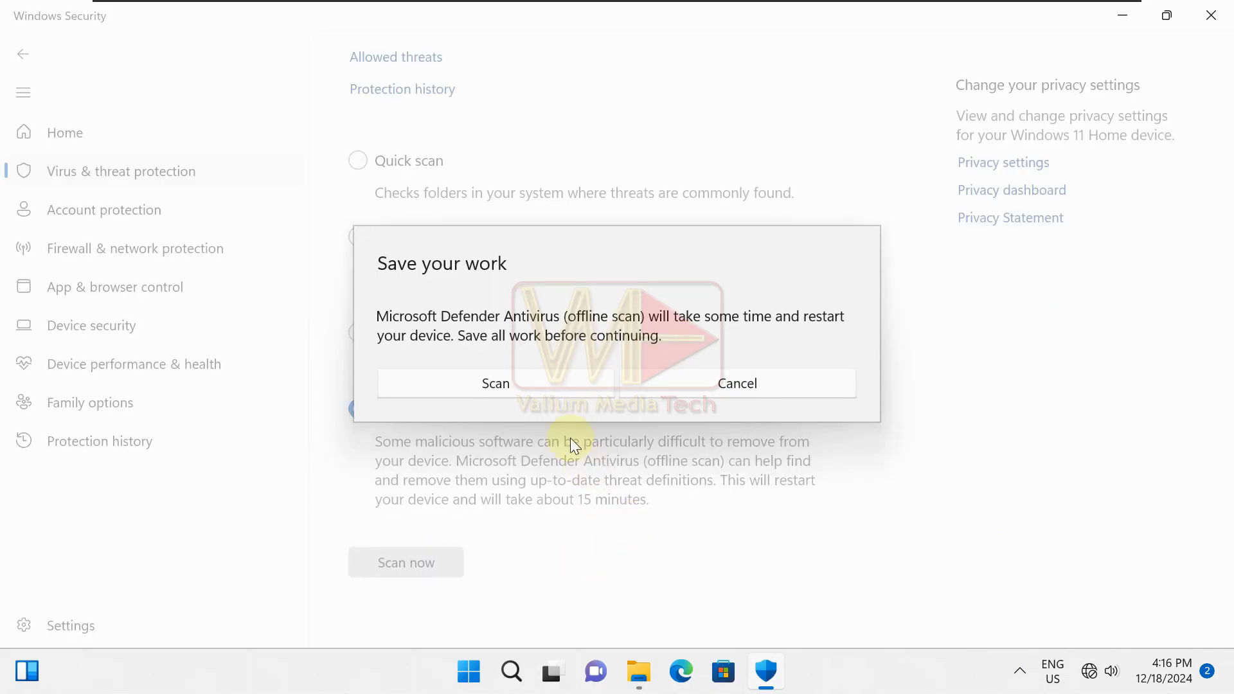
pyautogui.click(522, 381)
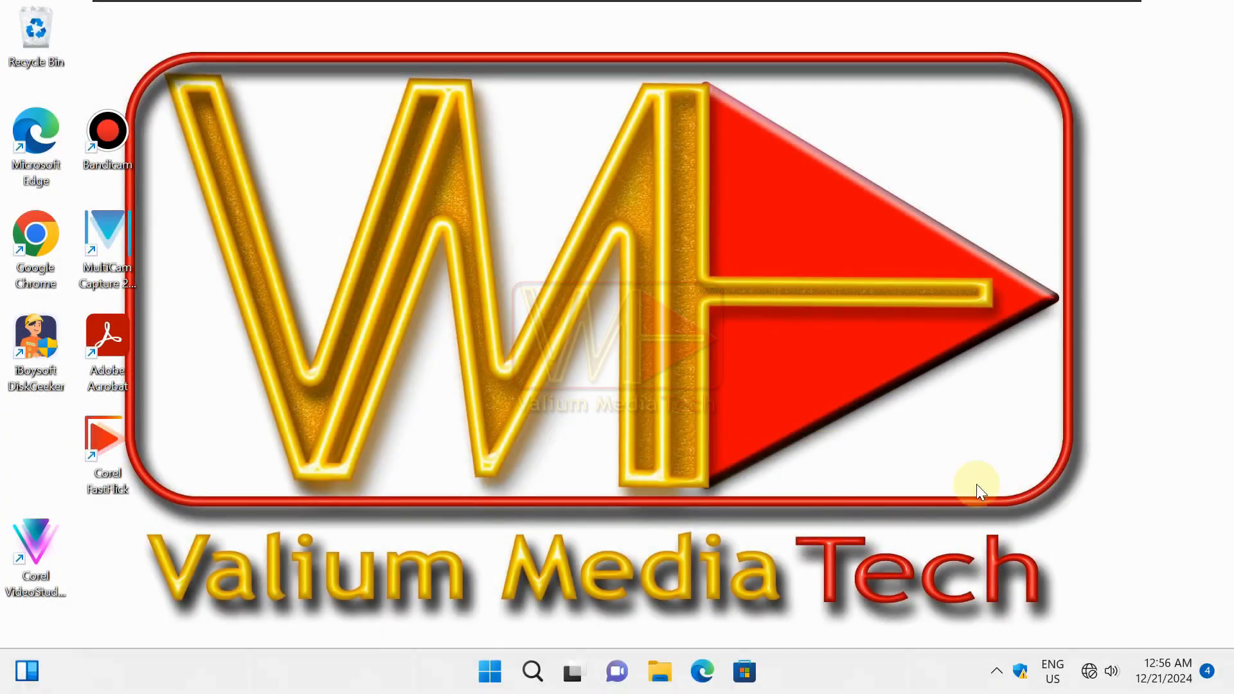
# Step: Open Virus & threat protection's Protection history and scroll through the recent threat detections
pyautogui.click(1020, 670)
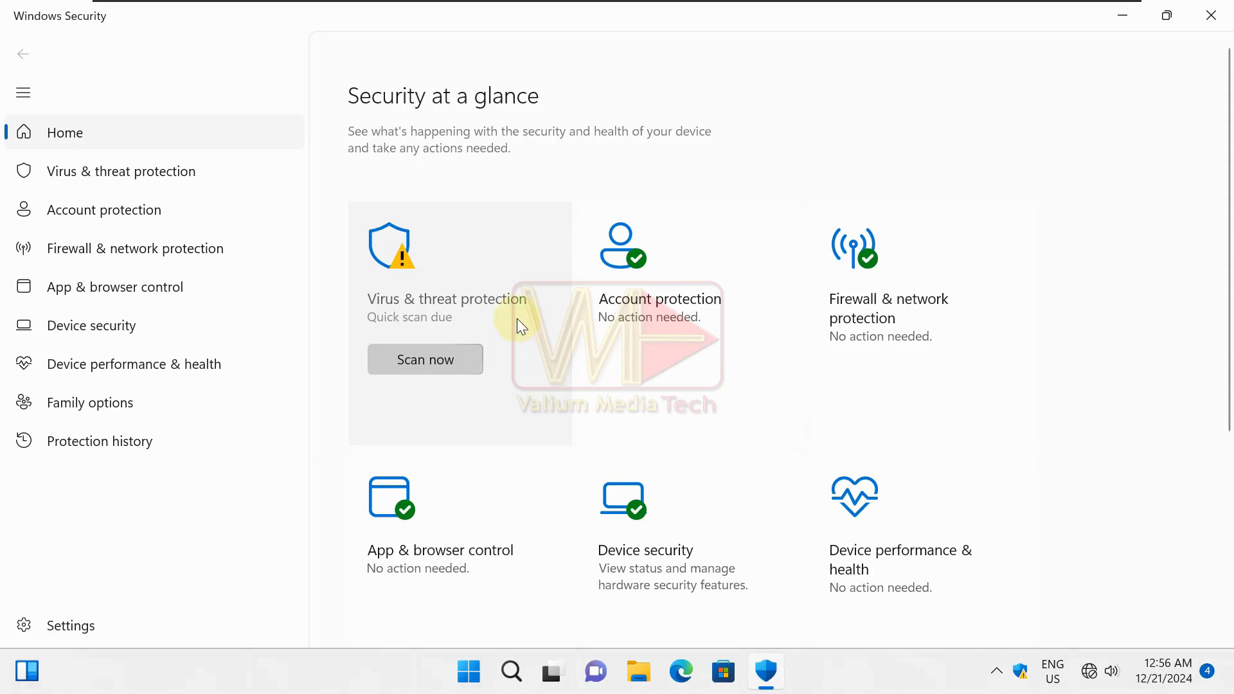
pyautogui.click(499, 280)
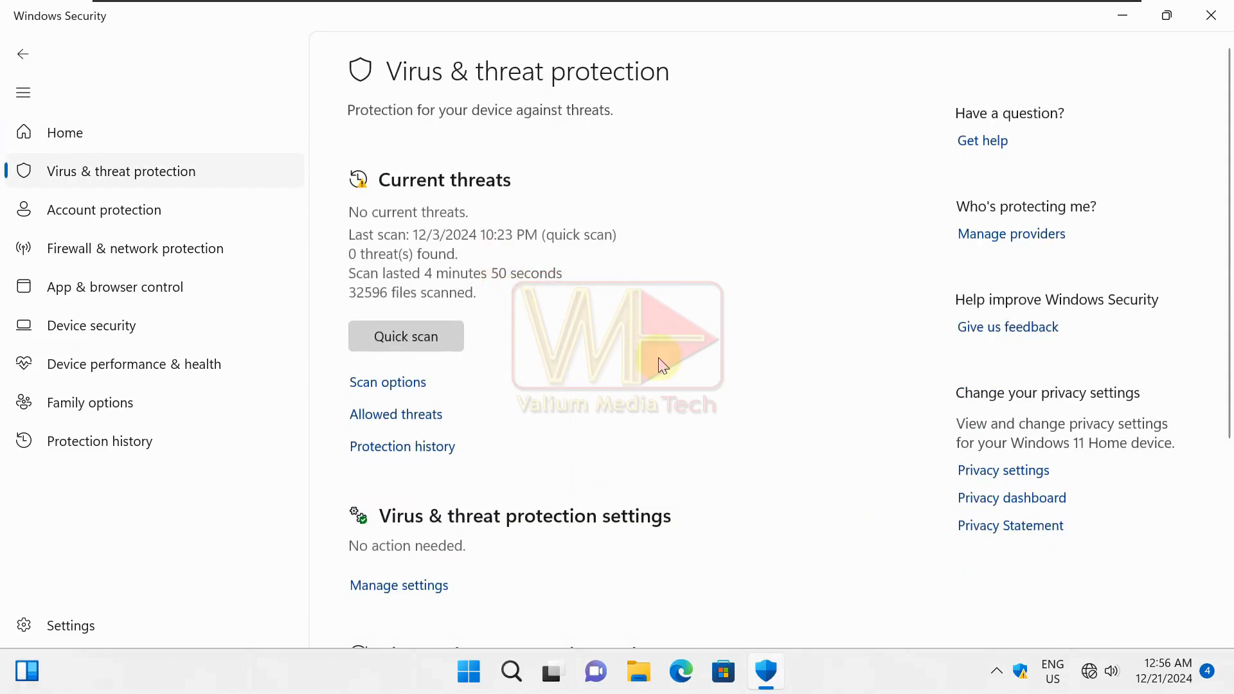
pyautogui.click(412, 446)
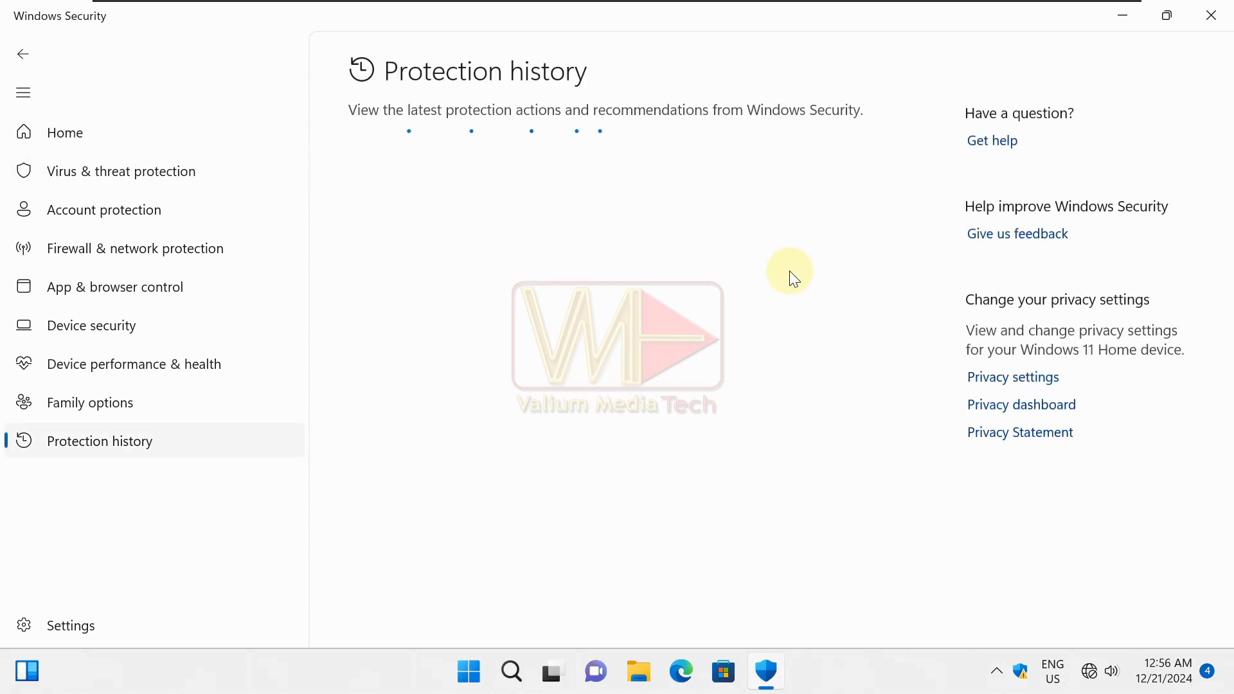
pyautogui.scroll(-2, 771, 263)
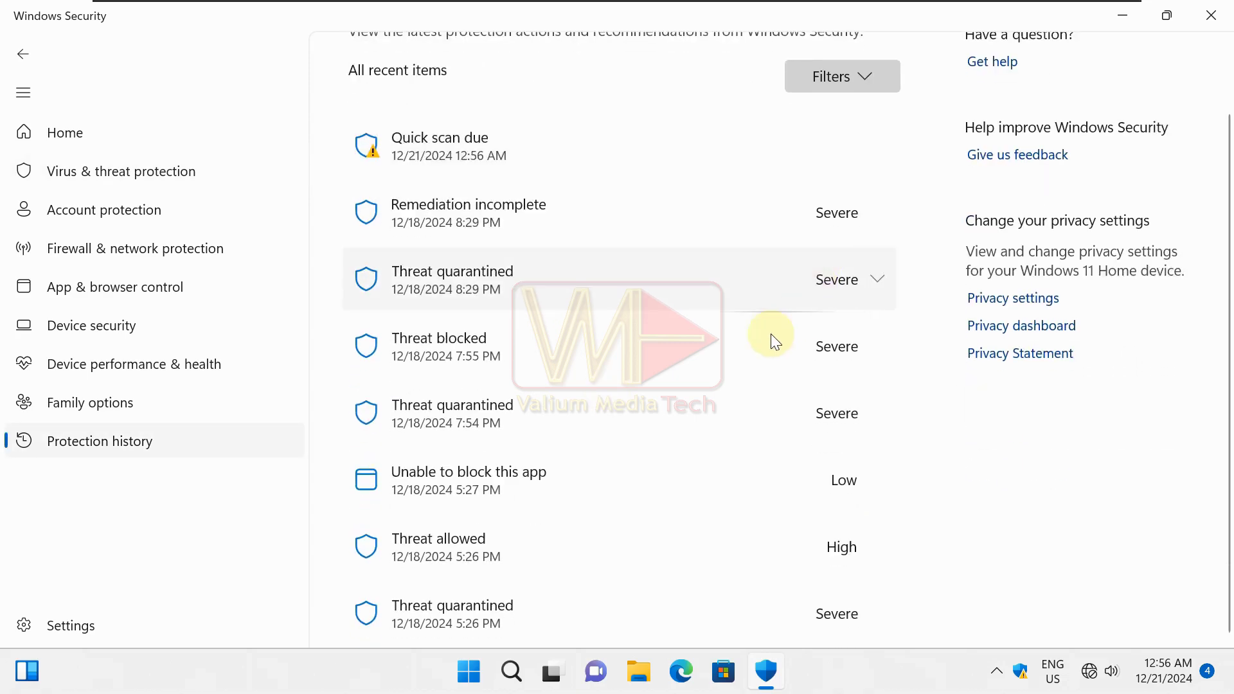
pyautogui.scroll(2, 739, 344)
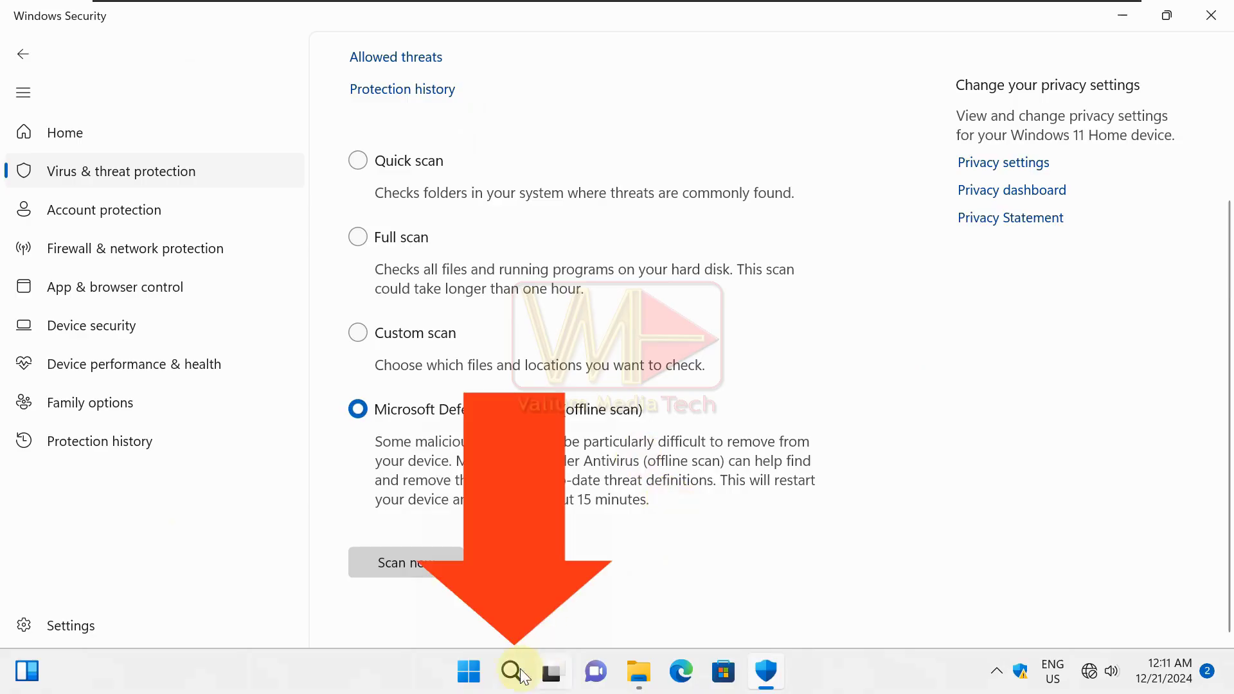
# Step: Open Command Prompt as administrator from the search results
pyautogui.click(512, 672)
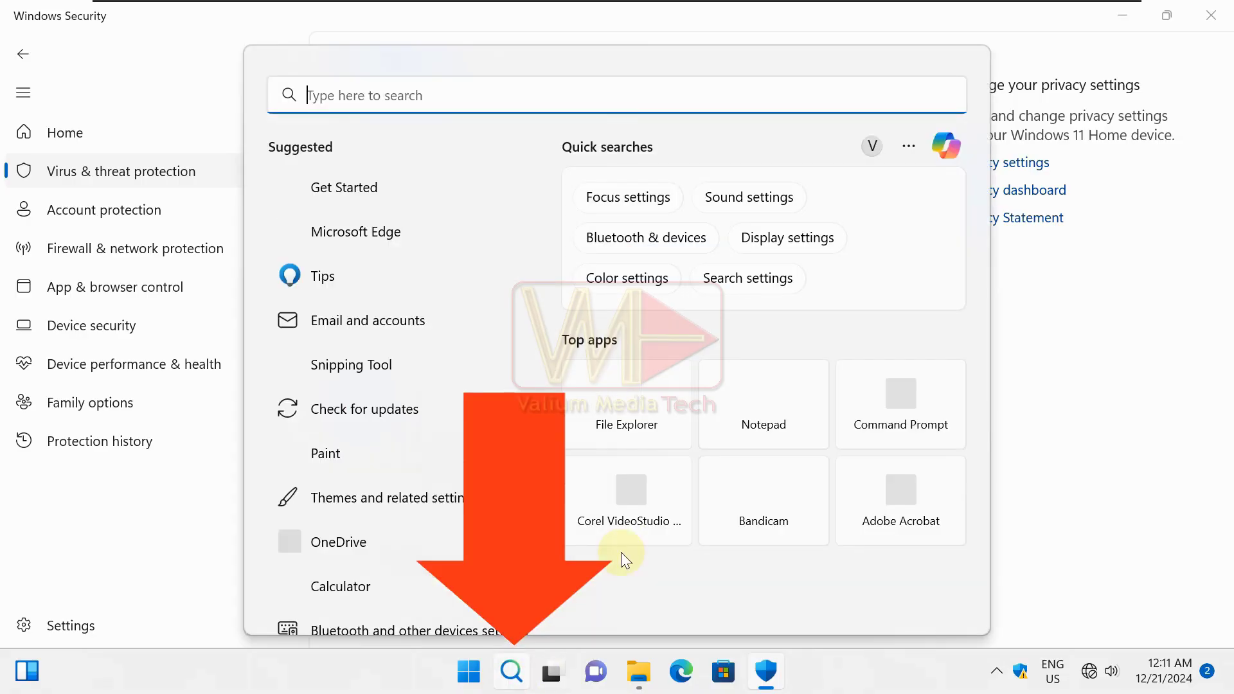
pyautogui.write('cmd')
pyautogui.rightClick(378, 250)
pyautogui.click(455, 270)
pyautogui.click(507, 491)
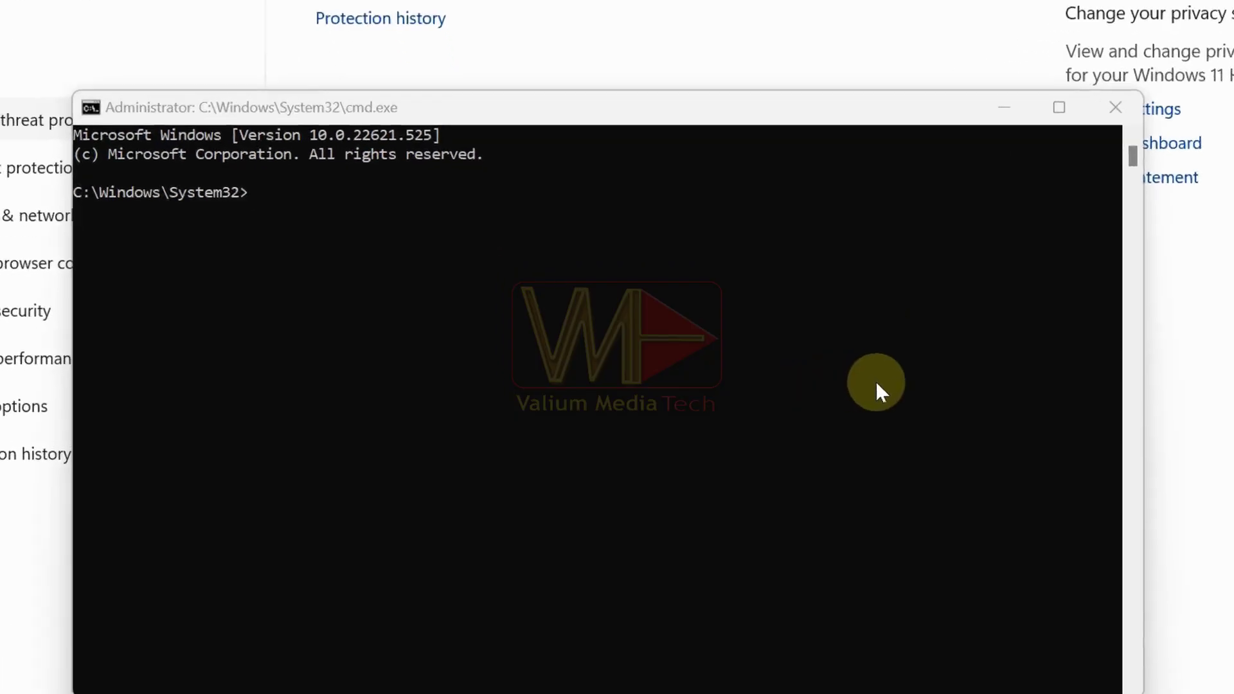
# Step: Check the recovery environment status with Reagentc, which reports Disabled
pyautogui.write('Reagentc /INFO')
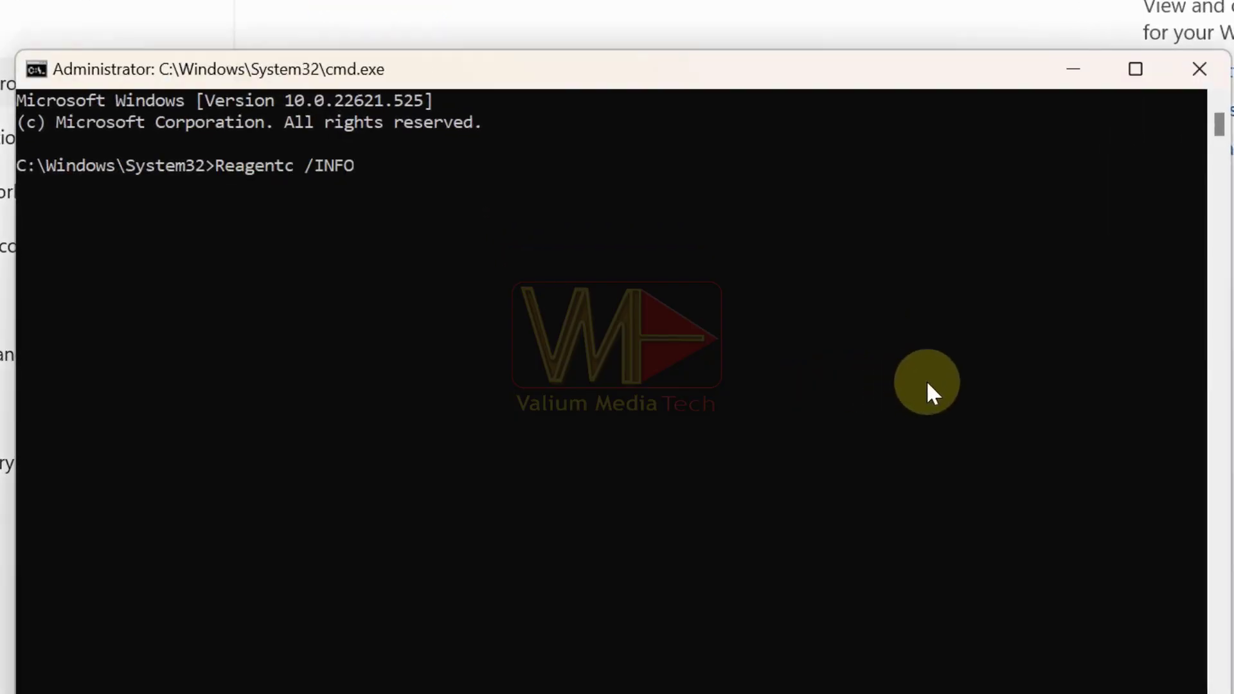
pyautogui.press('Return')
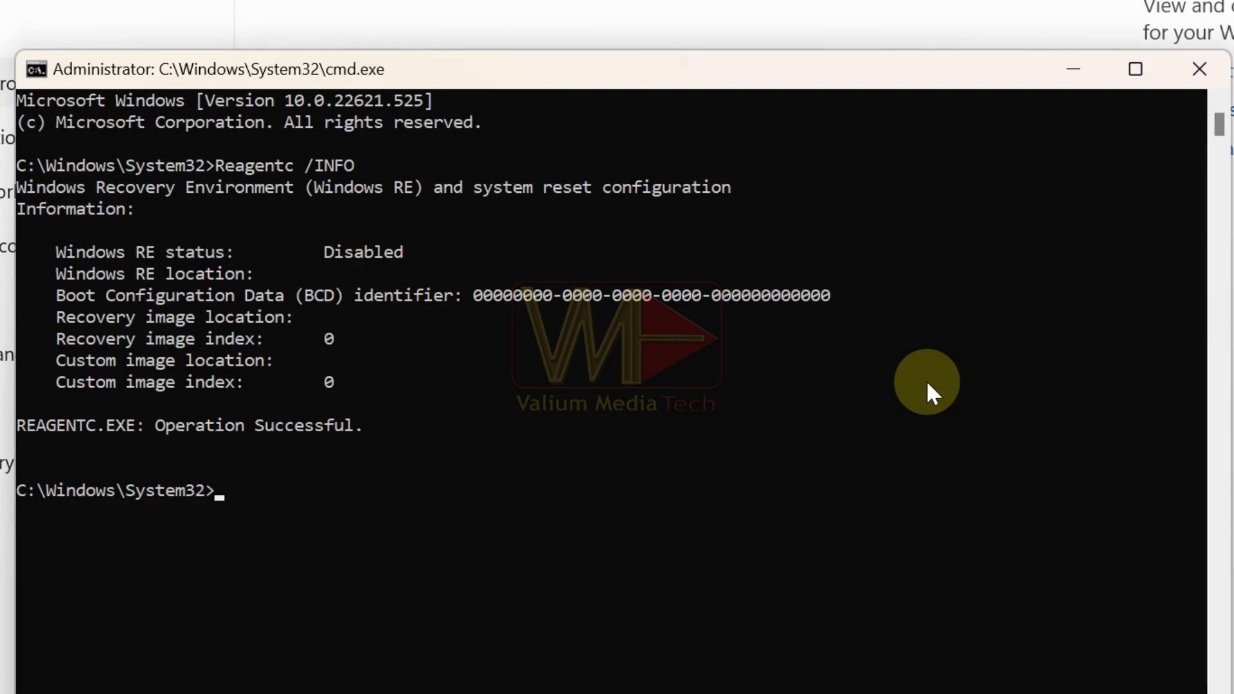
pyautogui.doubleClick(352, 256)
pyautogui.click(358, 254)
# Step: Run Reagentc /Enable and rerun the status check to confirm Windows RE is Enabled
pyautogui.write('Reagentc /E')
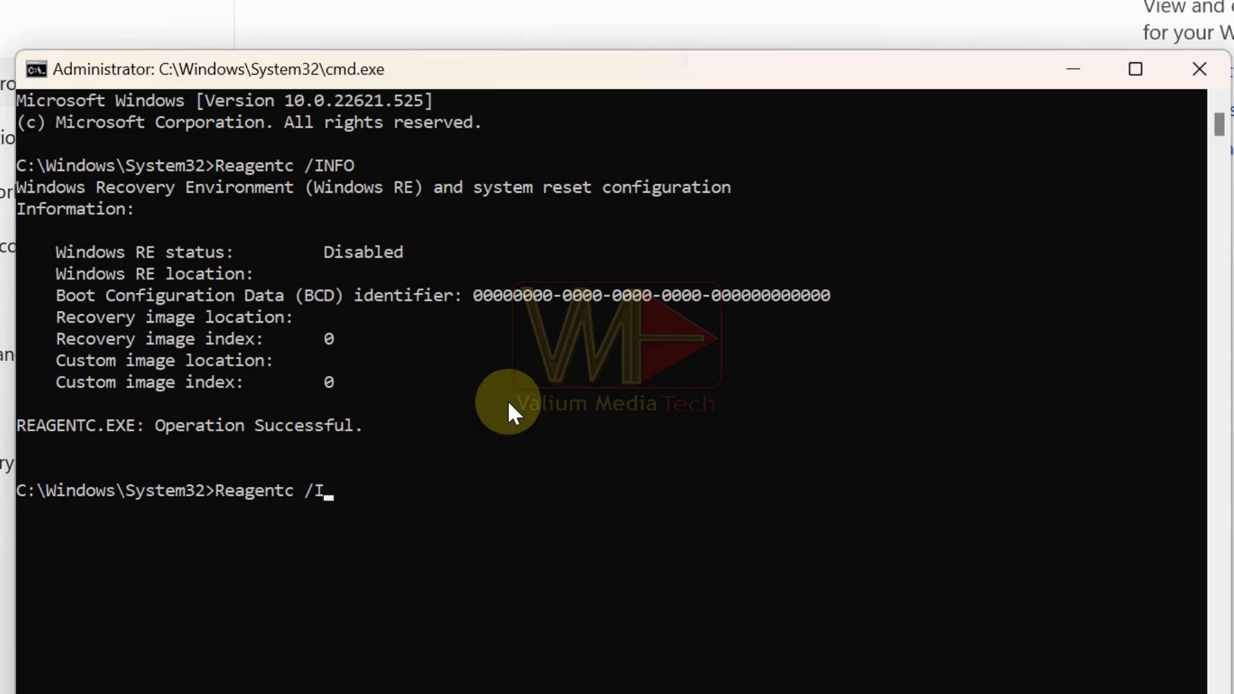
pyautogui.write('nable')
pyautogui.press('Return')
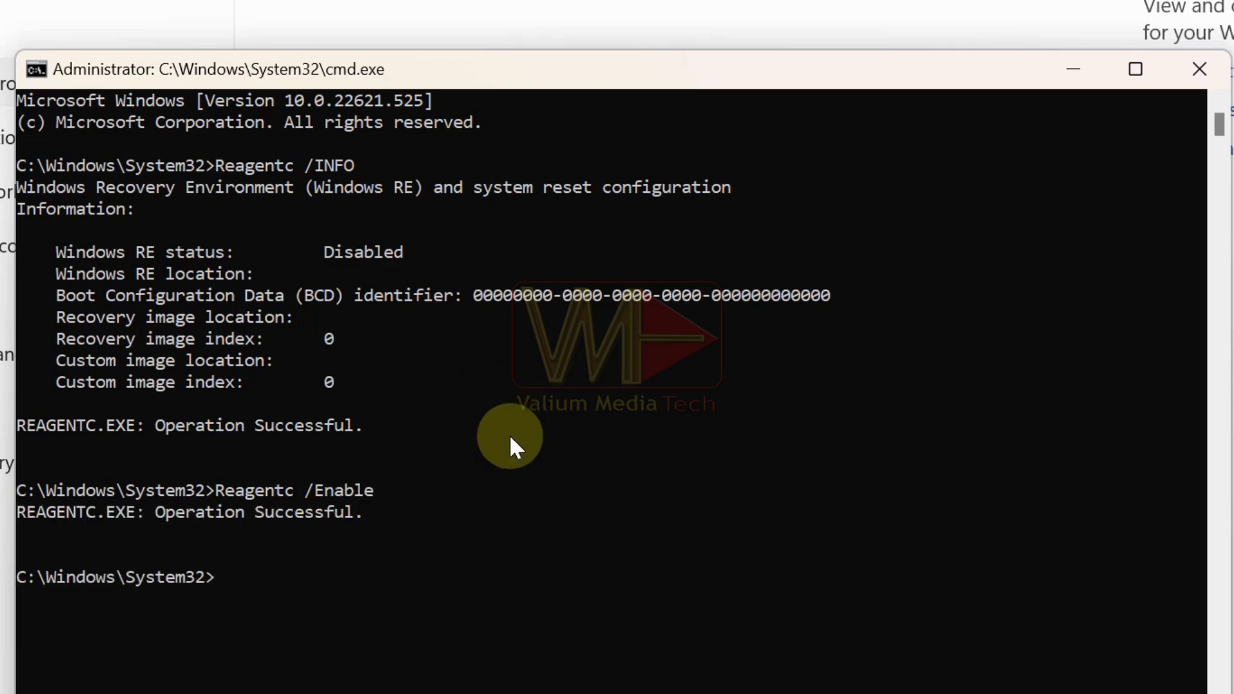
pyautogui.moveTo(393, 491); pyautogui.dragTo(60, 522)
pyautogui.press('Up')
pyautogui.press('Up')
pyautogui.press('Return')
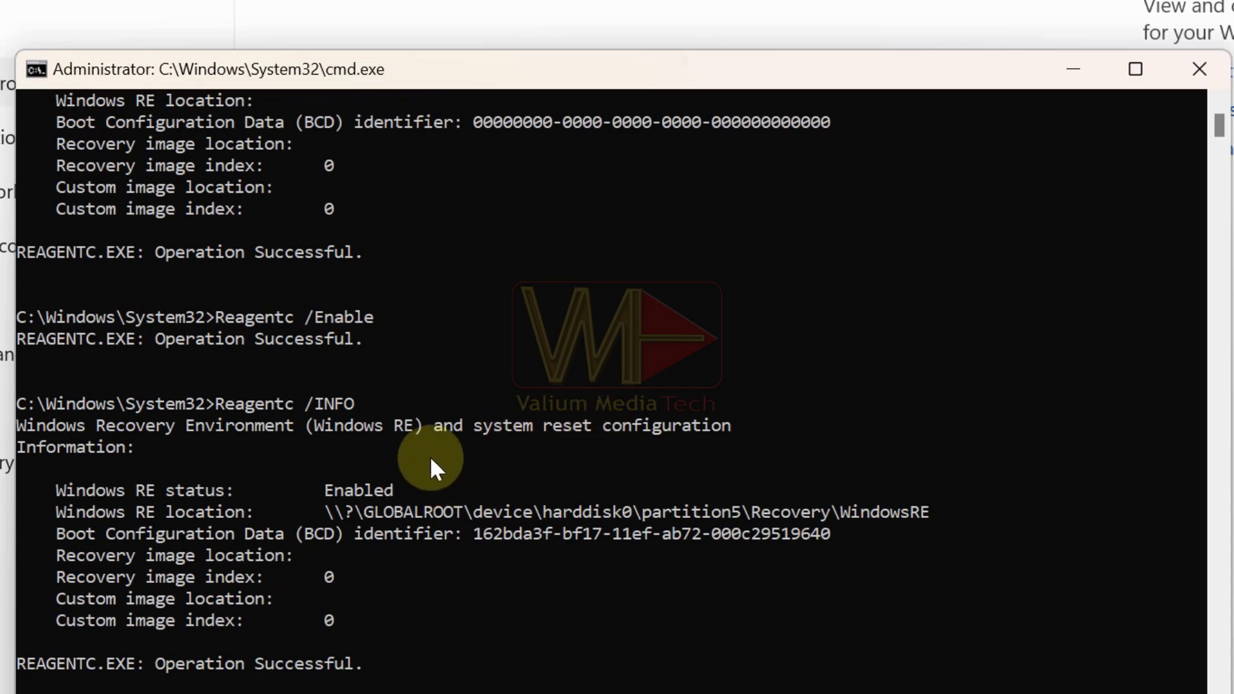
pyautogui.moveTo(392, 491); pyautogui.dragTo(91, 487)
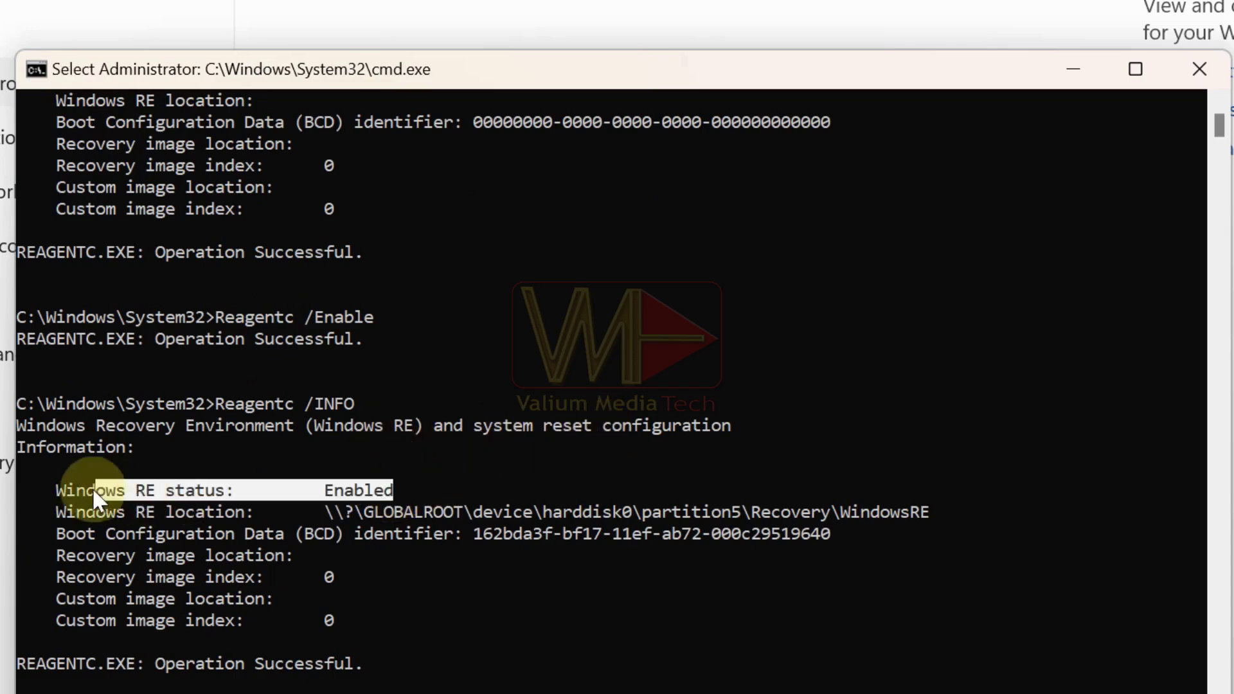
pyautogui.click(518, 595)
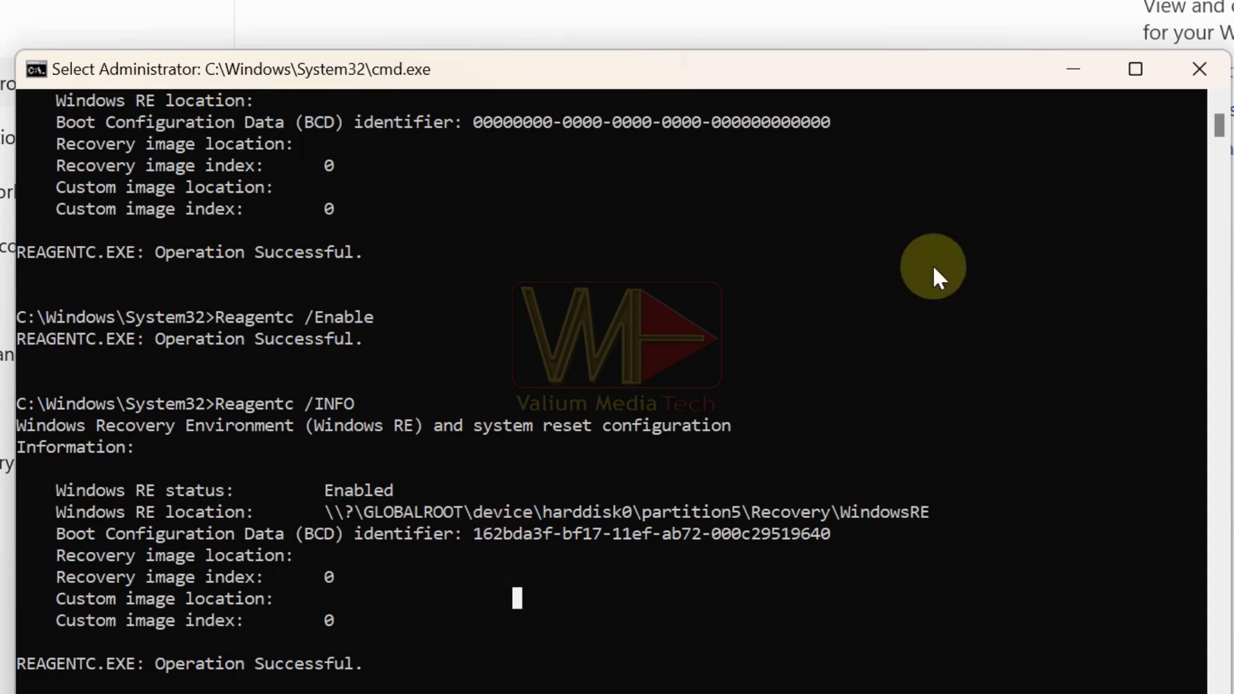
# Step: Minimize Command Prompt and start the Microsoft Defender Antivirus offline scan from Scan options
pyautogui.click(1068, 78)
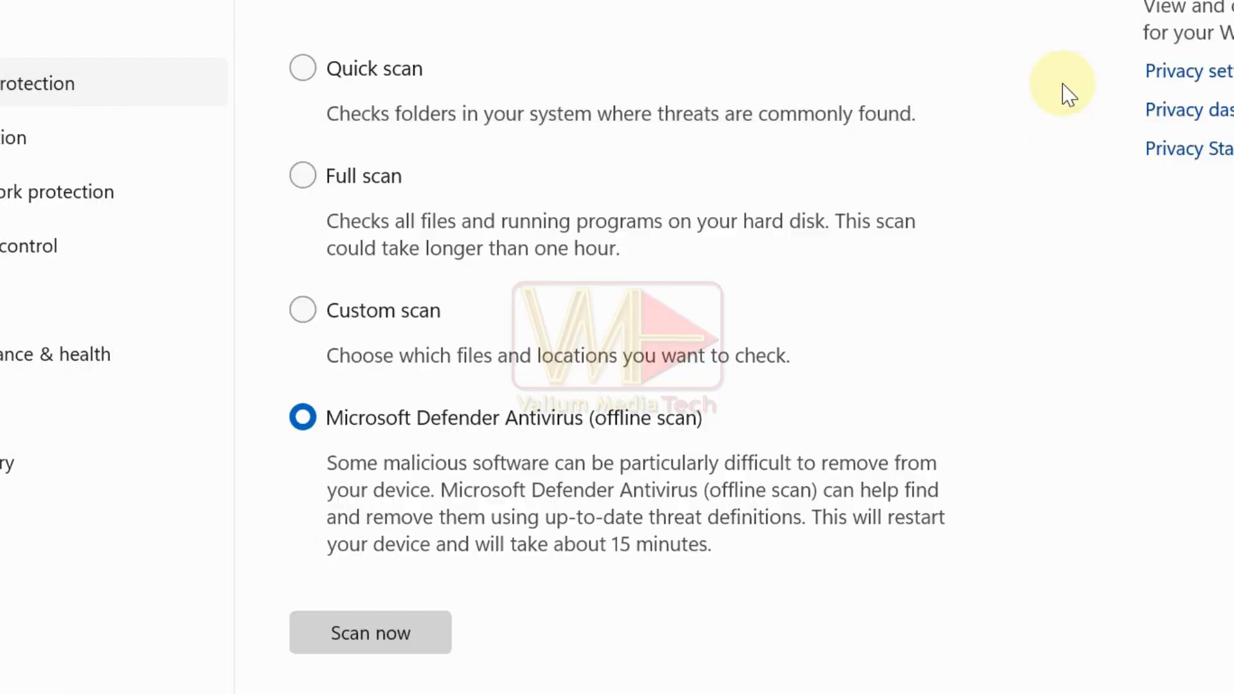
pyautogui.click(361, 639)
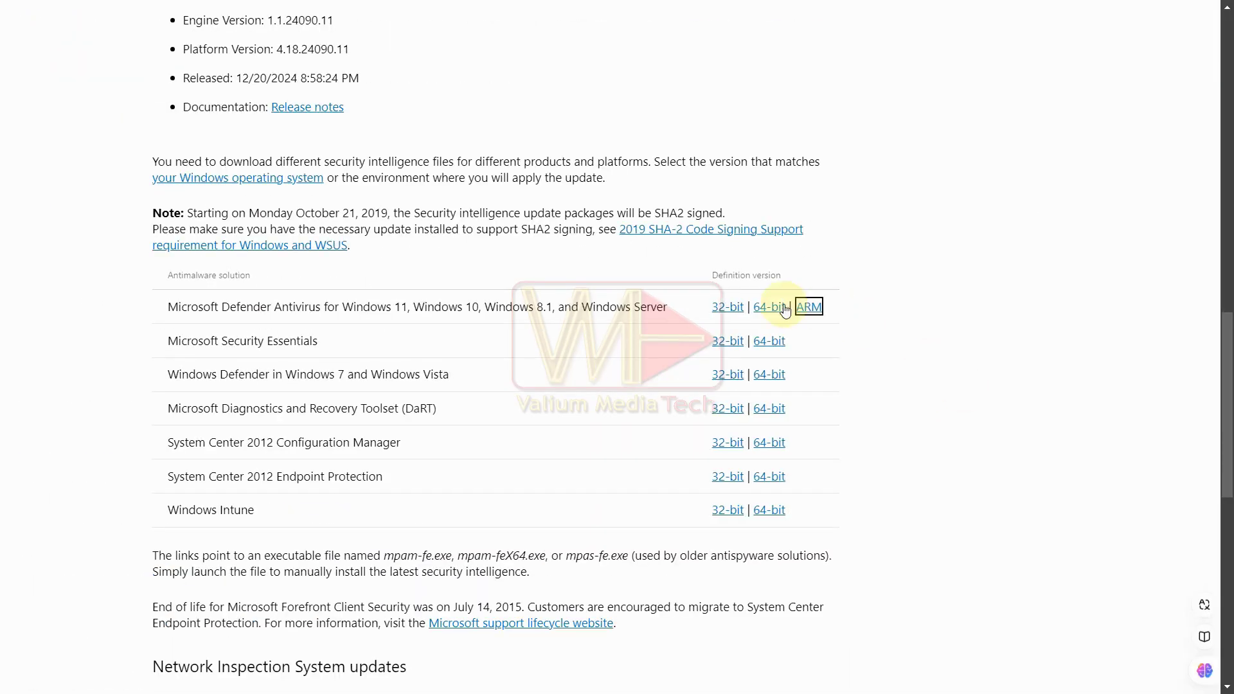
# Step: Download the 64-bit definitions package mpam-fe_2.exe and run it, updating definitions to 1.421.890.0
pyautogui.click(778, 307)
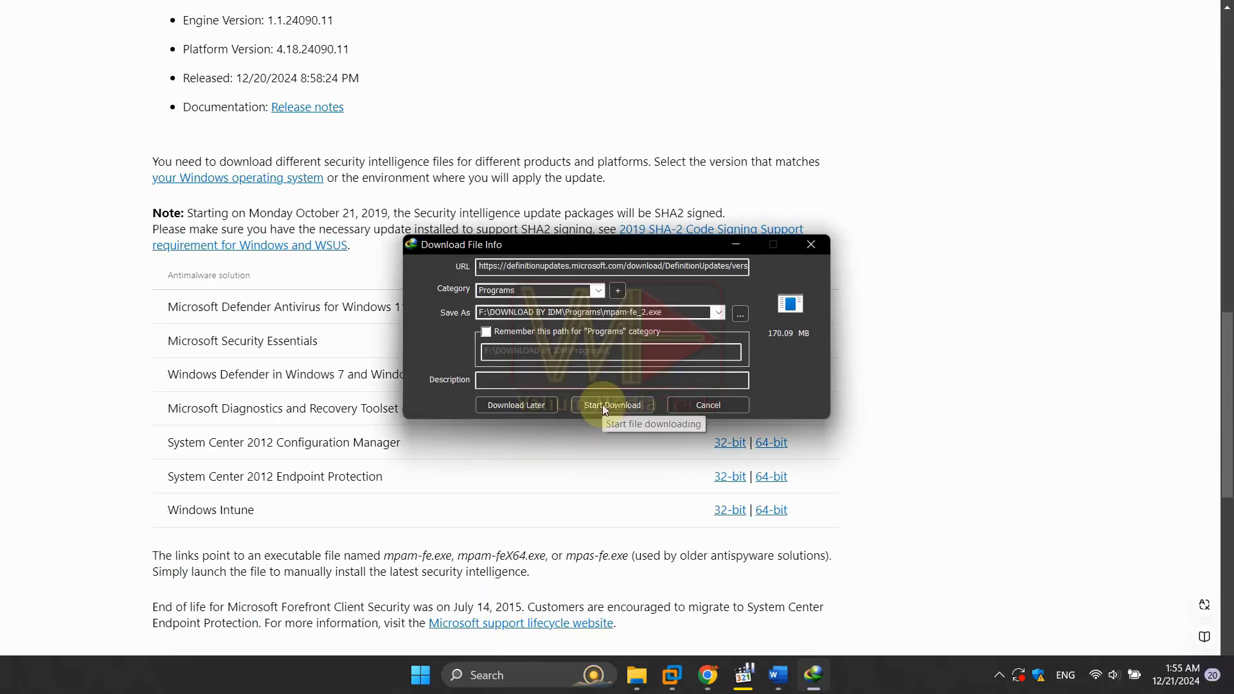
pyautogui.click(602, 404)
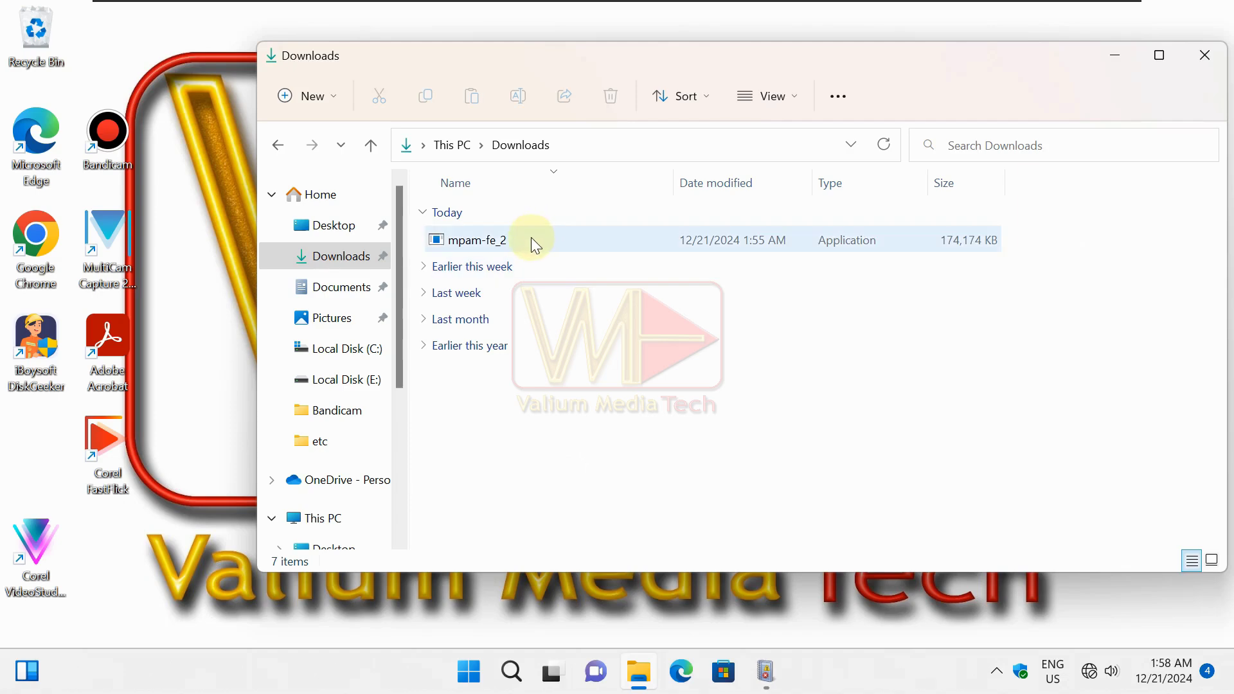
pyautogui.doubleClick(531, 240)
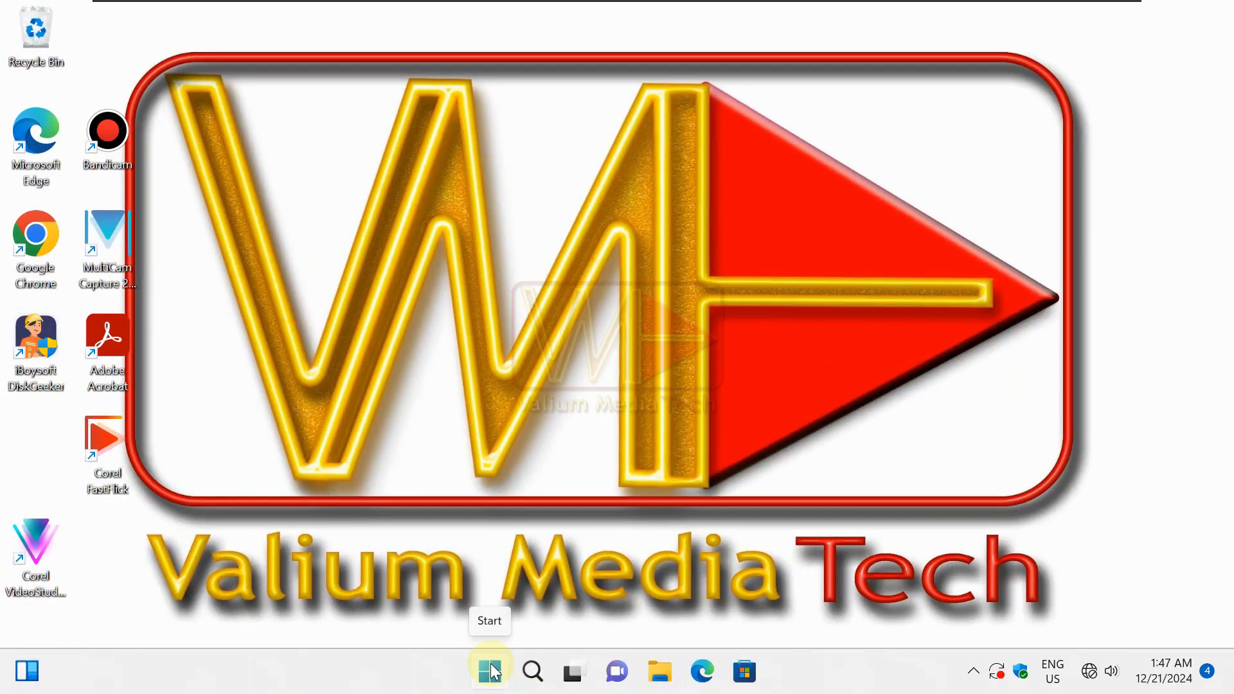
# Step: Open Event Viewer's Applications and Services Logs > Microsoft > Windows > Windows Defender > Operational log
pyautogui.rightClick(494, 672)
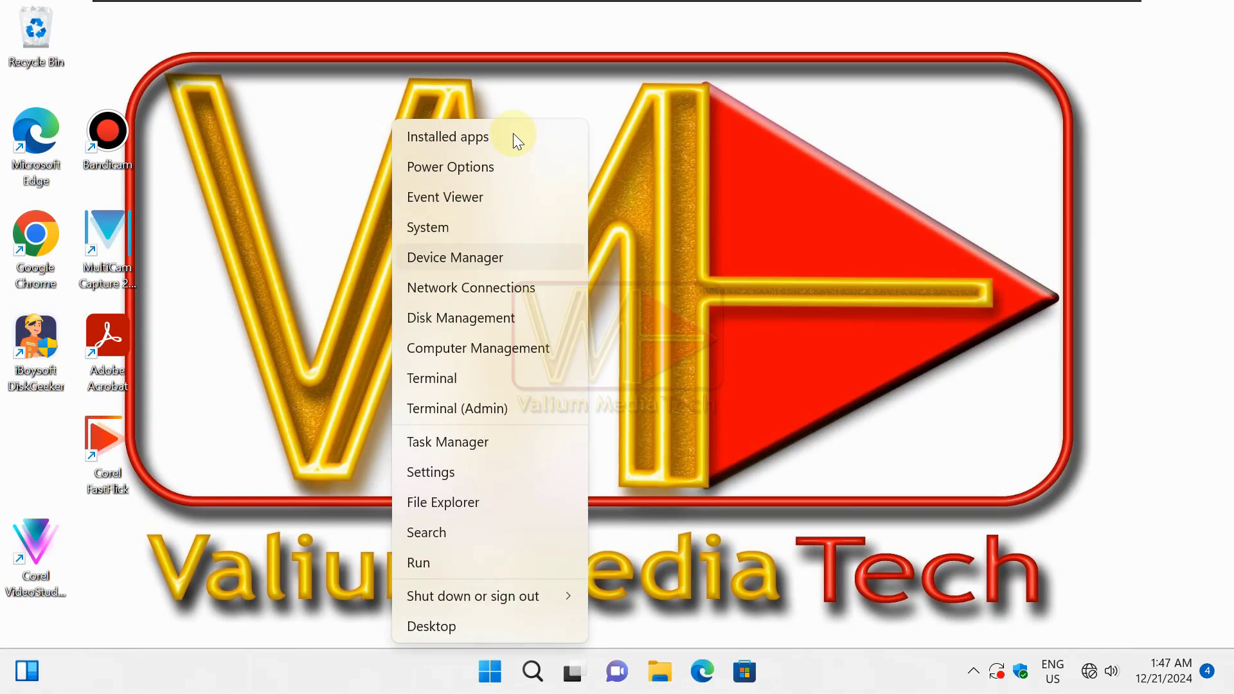
pyautogui.click(446, 195)
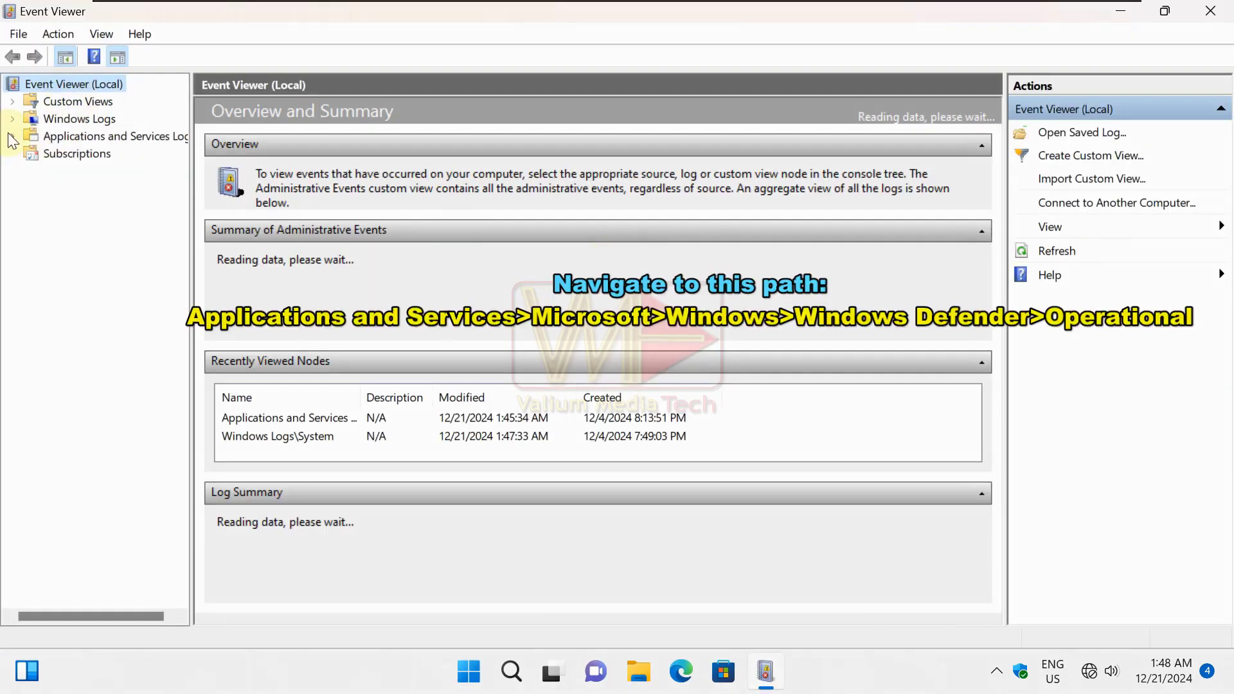
pyautogui.click(12, 136)
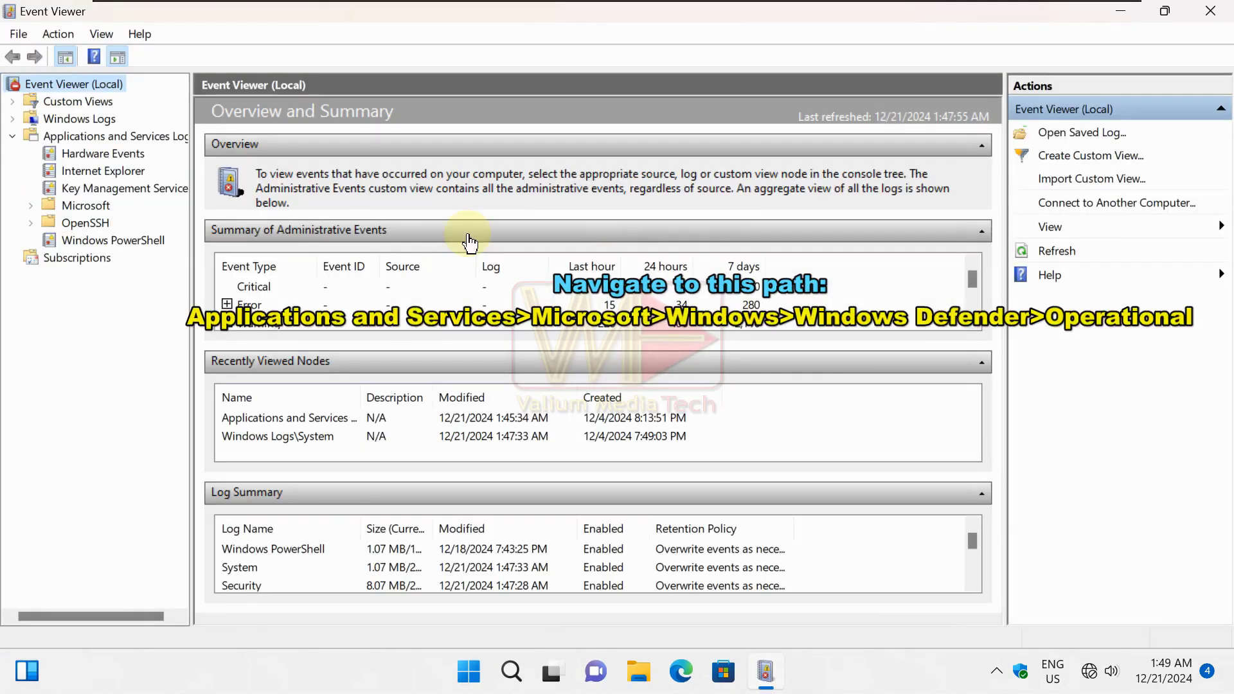
pyautogui.click(31, 205)
pyautogui.click(49, 240)
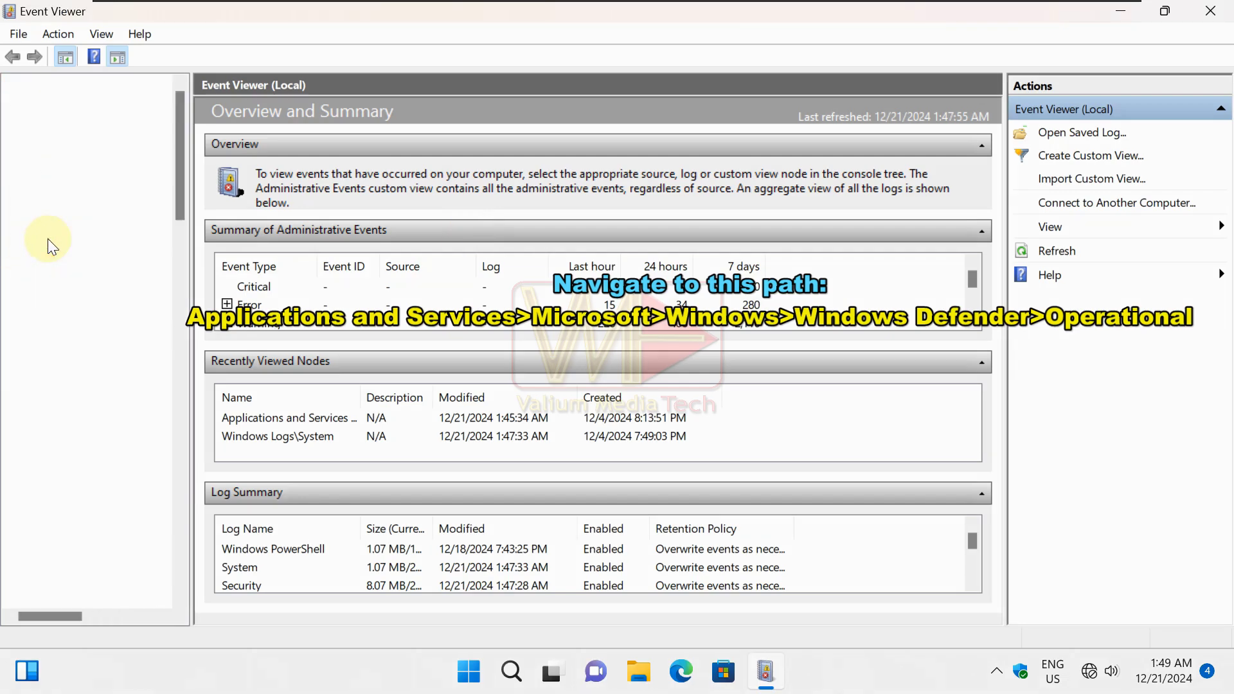
pyautogui.scroll(-20, 56, 407)
pyautogui.click(117, 347)
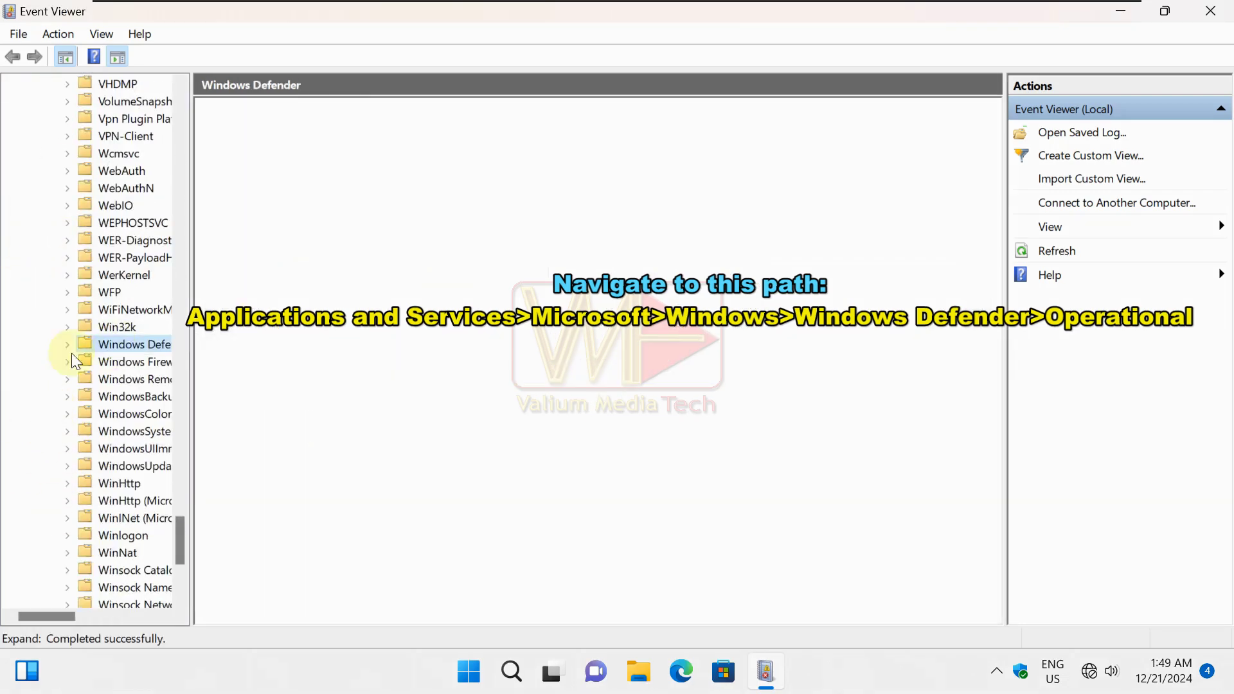
pyautogui.click(67, 344)
pyautogui.click(122, 361)
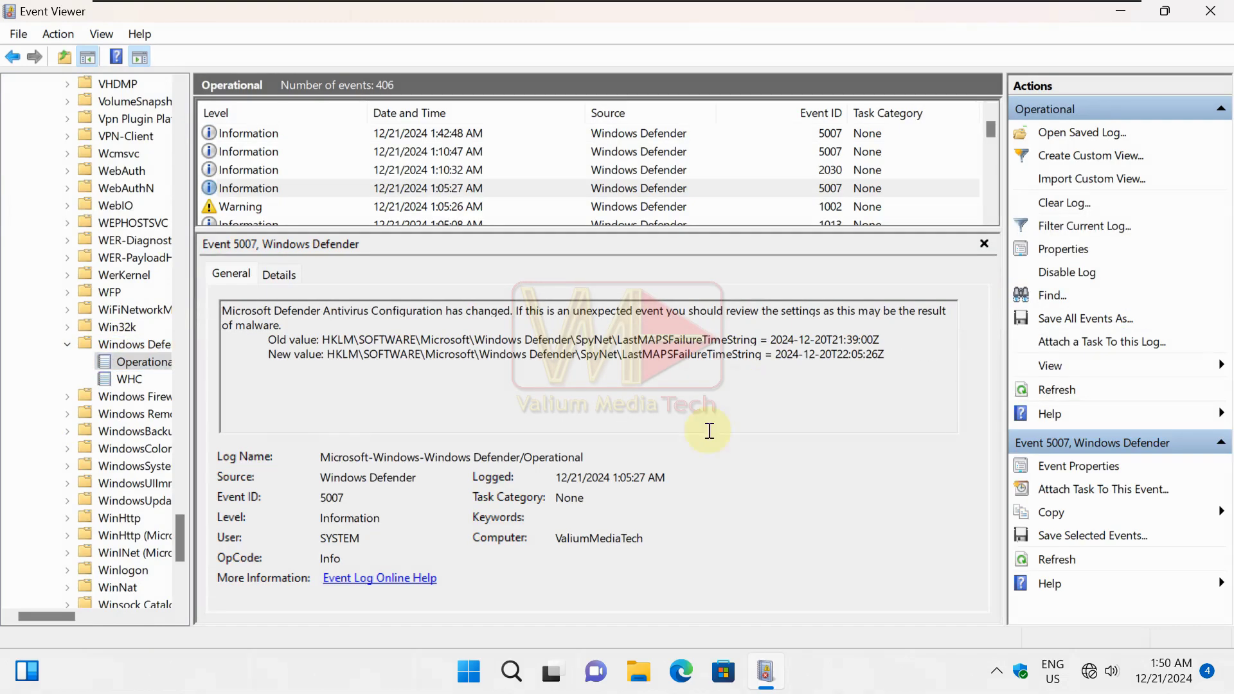
# Step: Inspect event 5007's details, then select event 2030 about the offline scan reboot
pyautogui.click(278, 274)
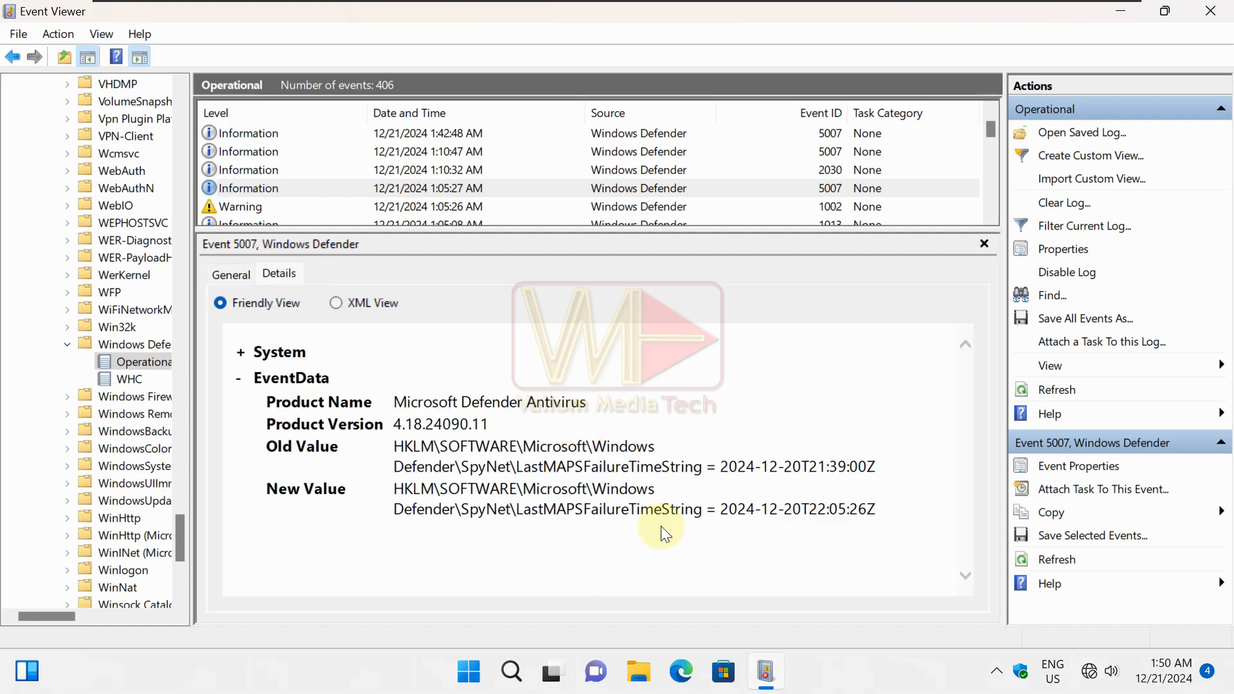
pyautogui.click(232, 275)
pyautogui.click(457, 170)
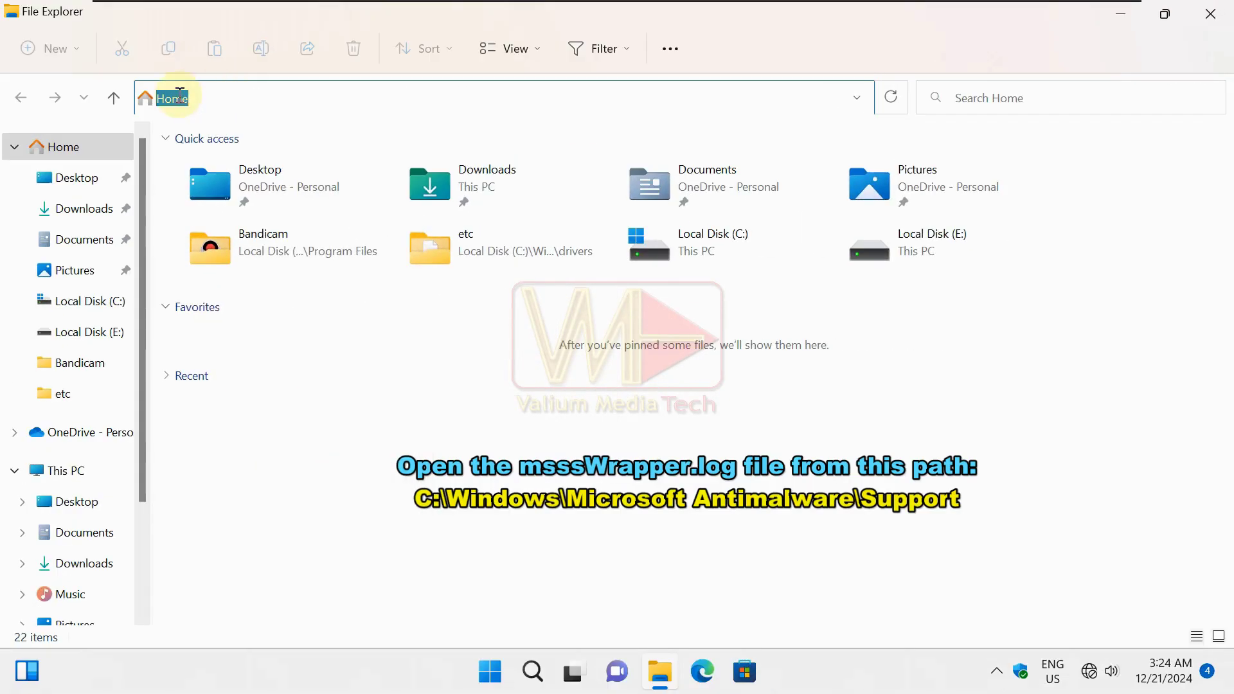
# Step: Go to C:\Windows\Microsoft Antimalware\Support and open the mssWrapper log in Notepad
pyautogui.rightClick(179, 94)
pyautogui.click(224, 182)
pyautogui.press('Return')
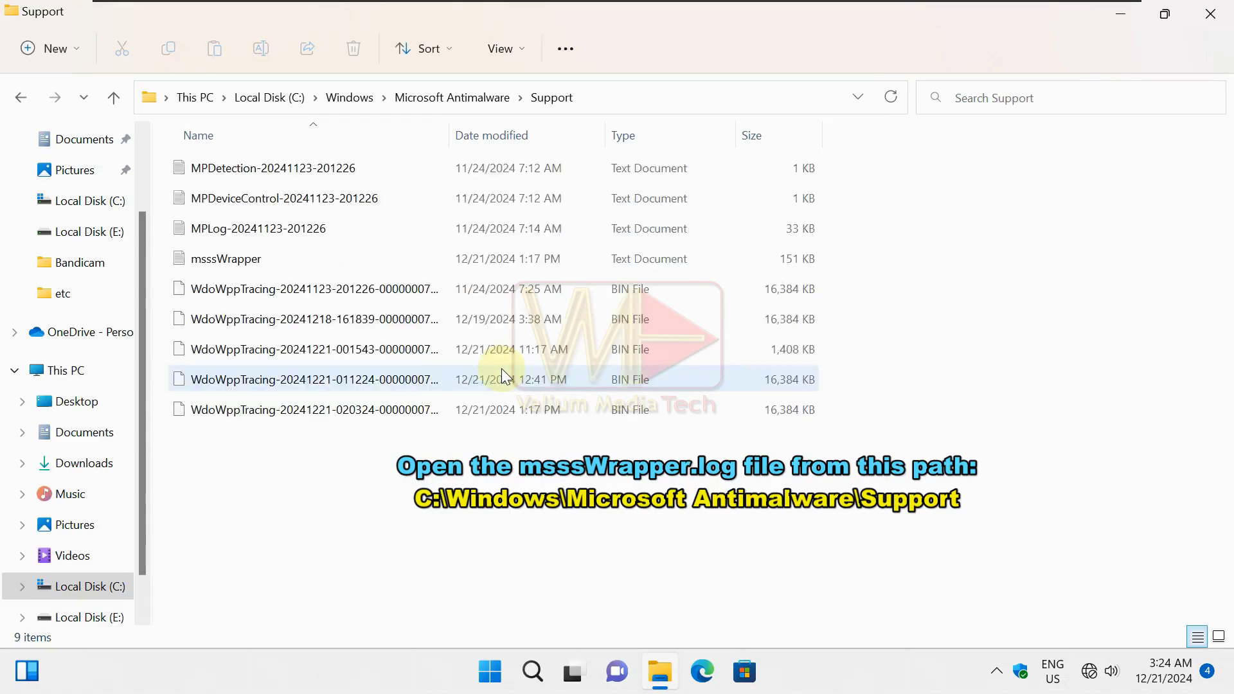
pyautogui.doubleClick(276, 259)
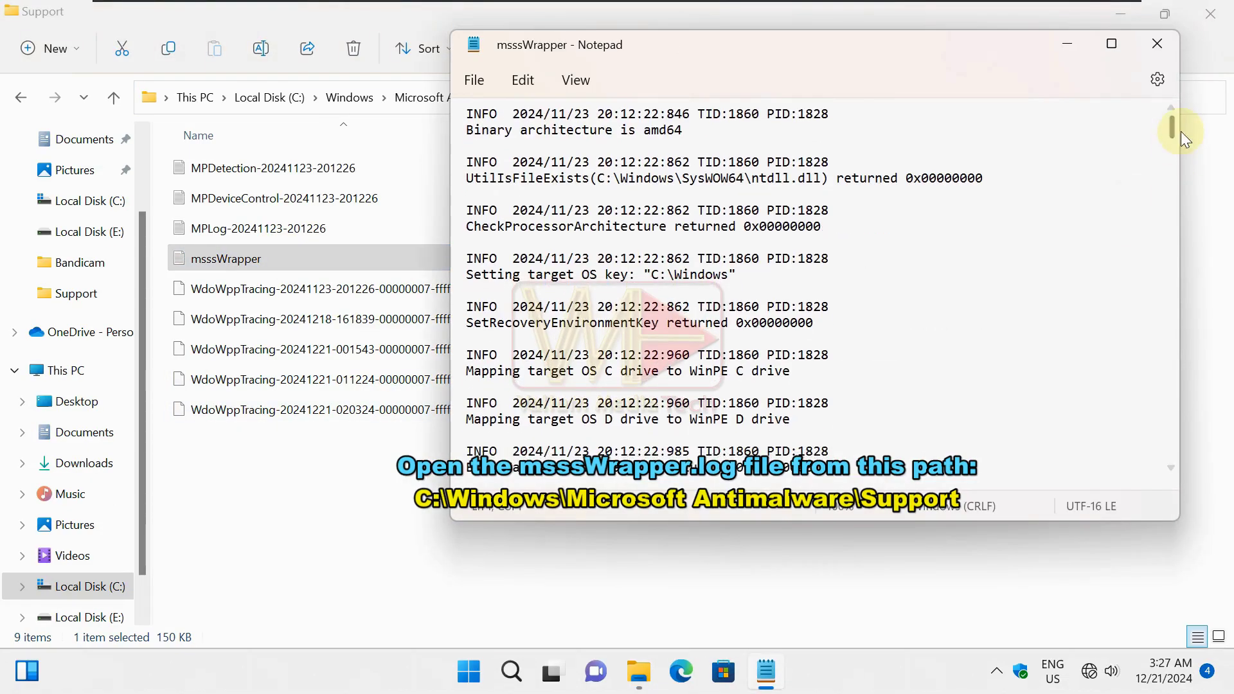
# Step: Check the offline scan result codes: latest 0x00000000 and earlier 0x8004cc0a
pyautogui.moveTo(1171, 125); pyautogui.dragTo(1093, 504)
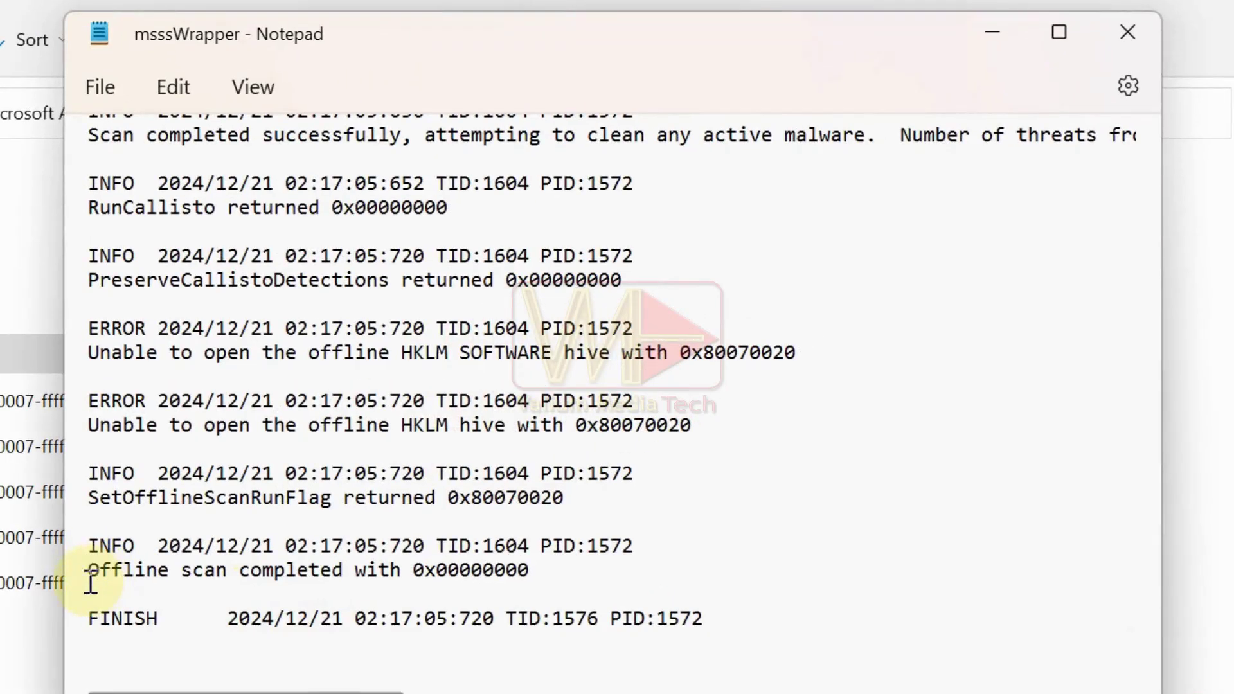
pyautogui.moveTo(90, 582); pyautogui.dragTo(527, 586)
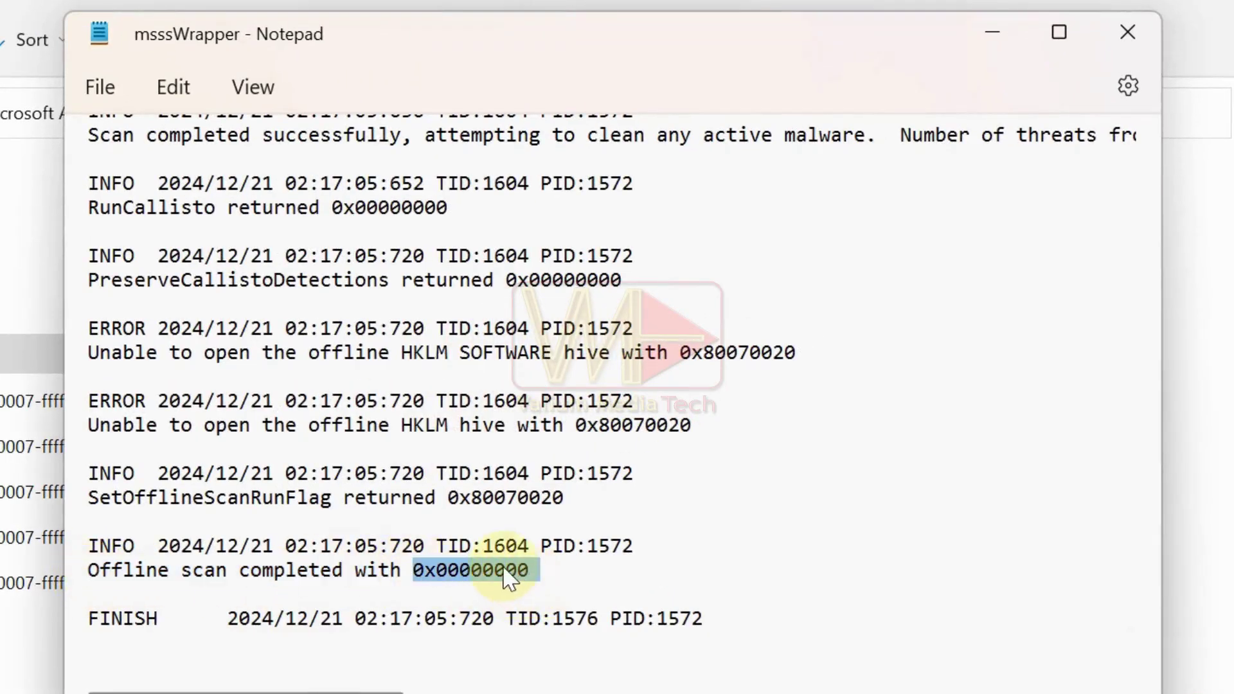
pyautogui.click(562, 600)
pyautogui.scroll(6, 544, 487)
pyautogui.scroll(10, 545, 487)
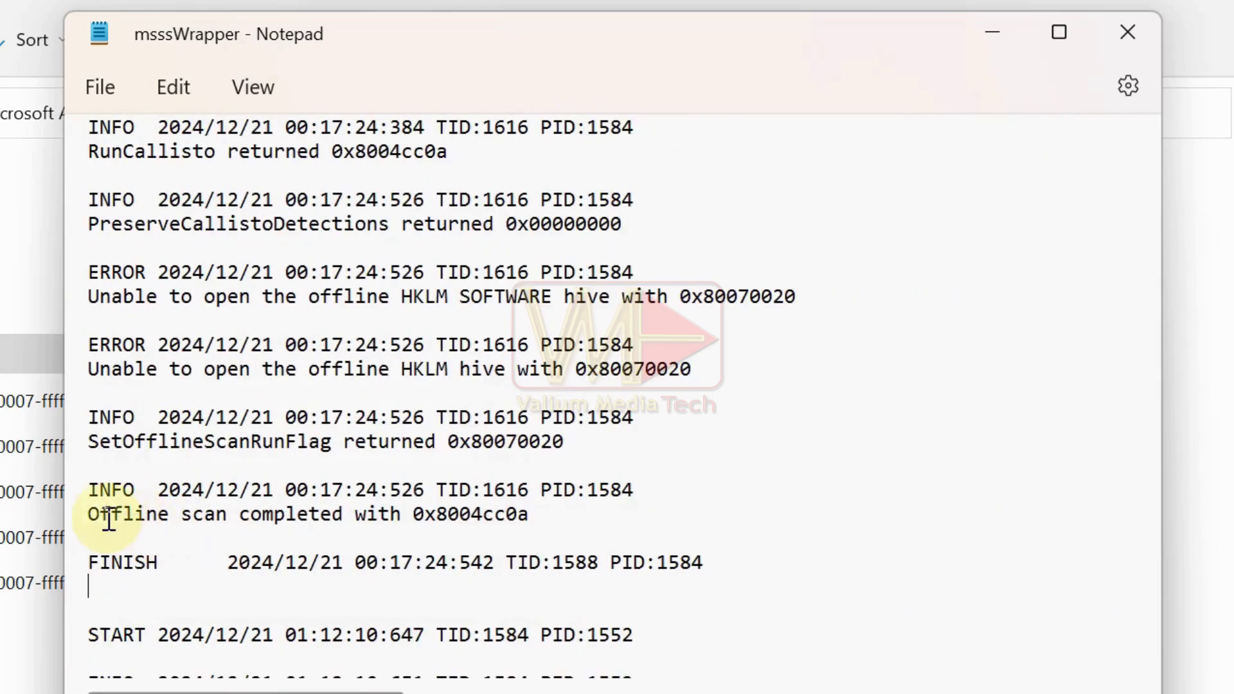
pyautogui.moveTo(93, 514); pyautogui.dragTo(404, 523)
pyautogui.click(402, 562)
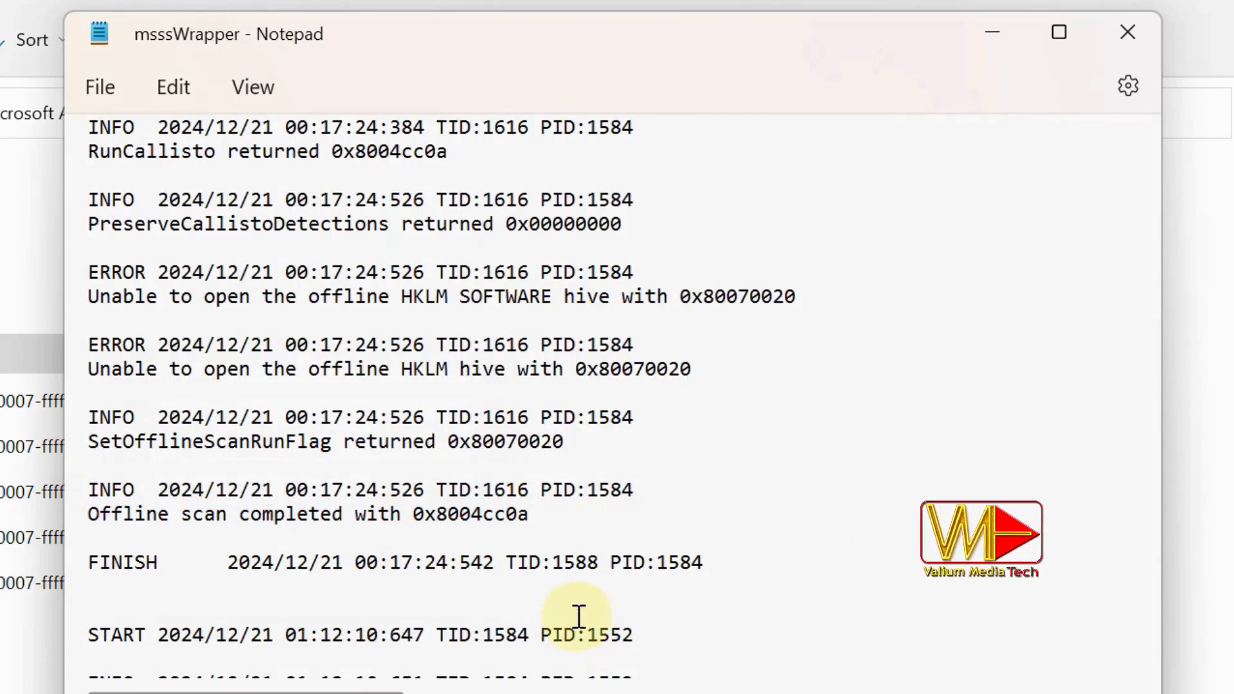